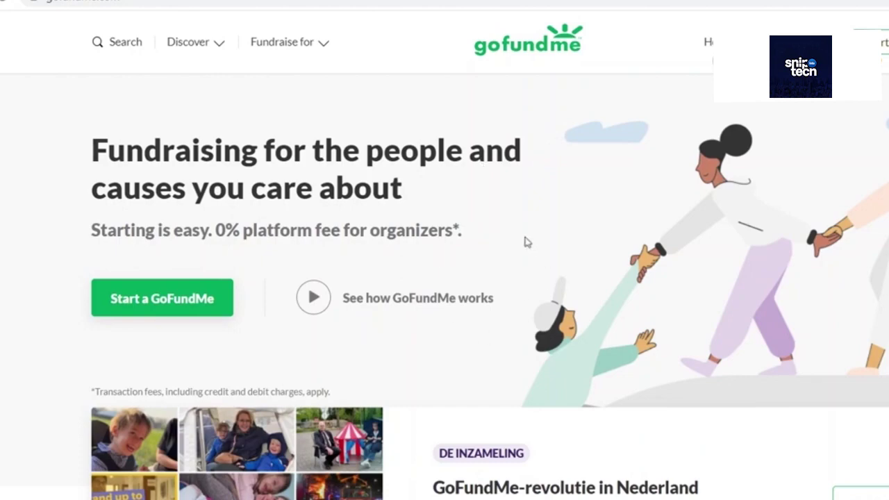
Step: Start a new GoFundMe campaign to reach the account sign-up form
scroll(431, 248, down, 3)
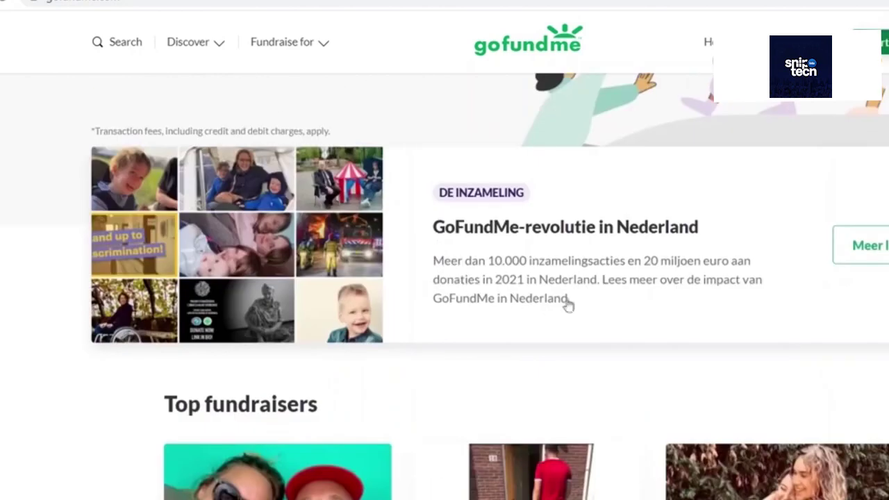
scroll(341, 333, down, 3)
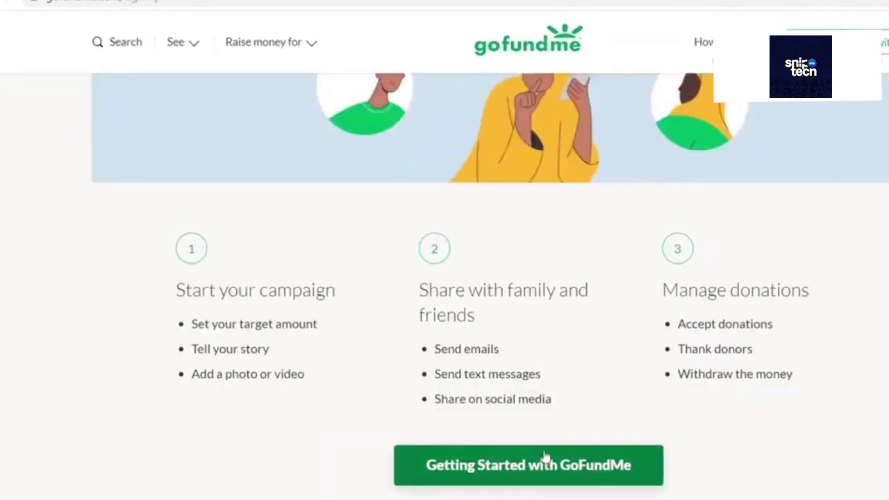
click(546, 462)
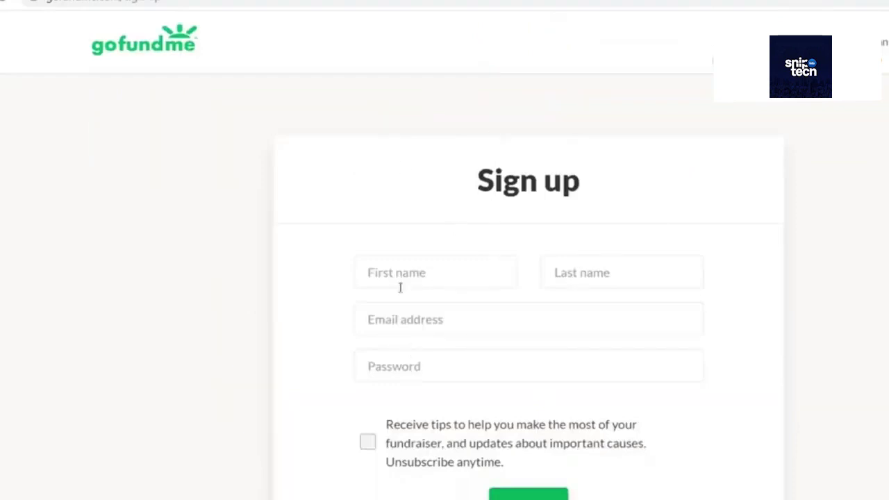
Step: Sign up with the first name, last name, email address and account password, opt in to fundraiser tips and submit the form
click(412, 274)
click(389, 314)
click(528, 366)
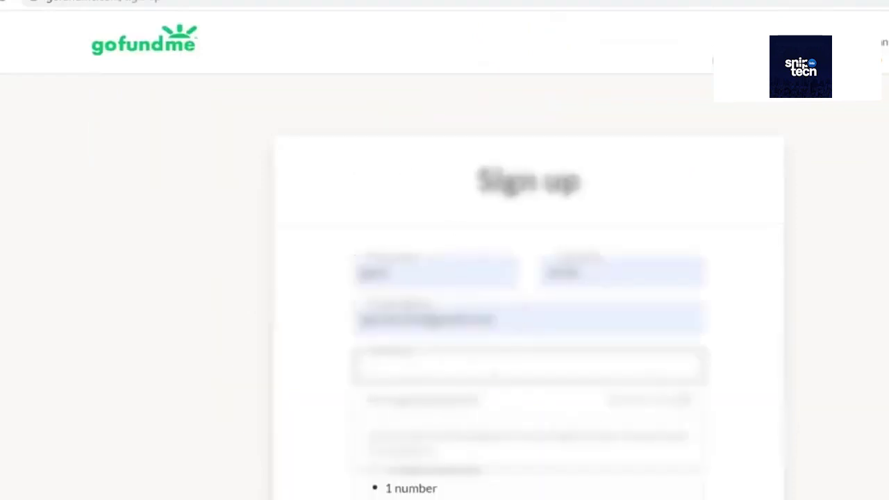
click(528, 400)
scroll(528, 312, down, 2)
click(368, 290)
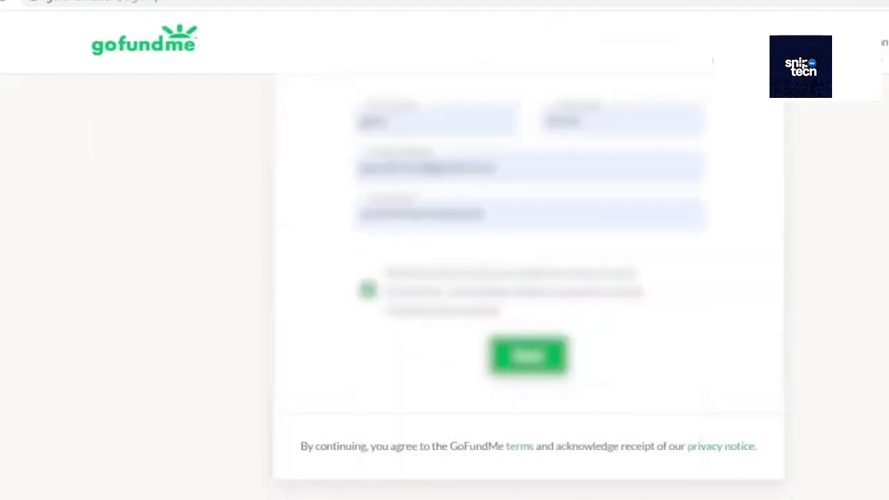
click(528, 355)
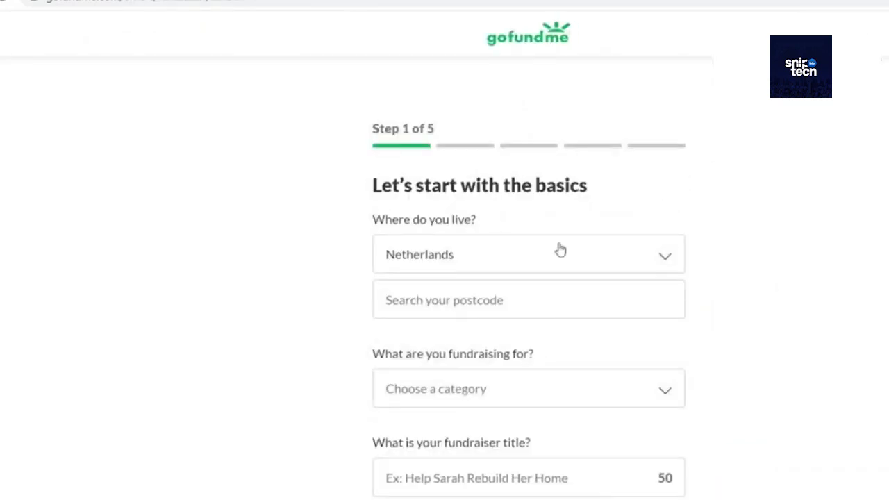
Step: Set the fundraiser category to Business & Entrepreneurs
scroll(494, 299, down, 1)
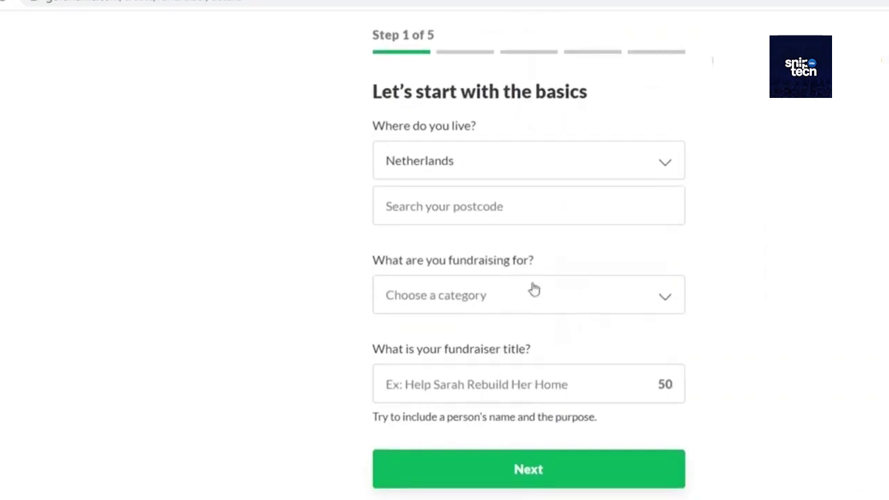
click(536, 298)
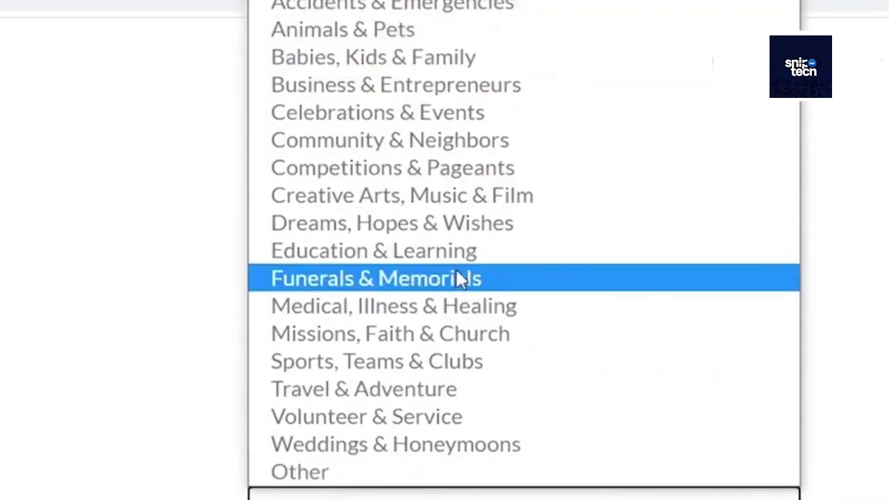
click(426, 86)
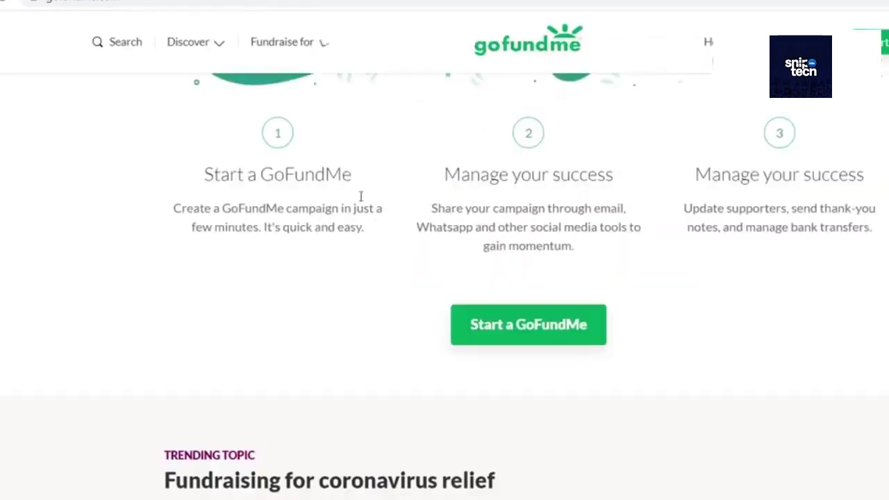
scroll(445, 250, up, 15)
scroll(602, 281, down, 5)
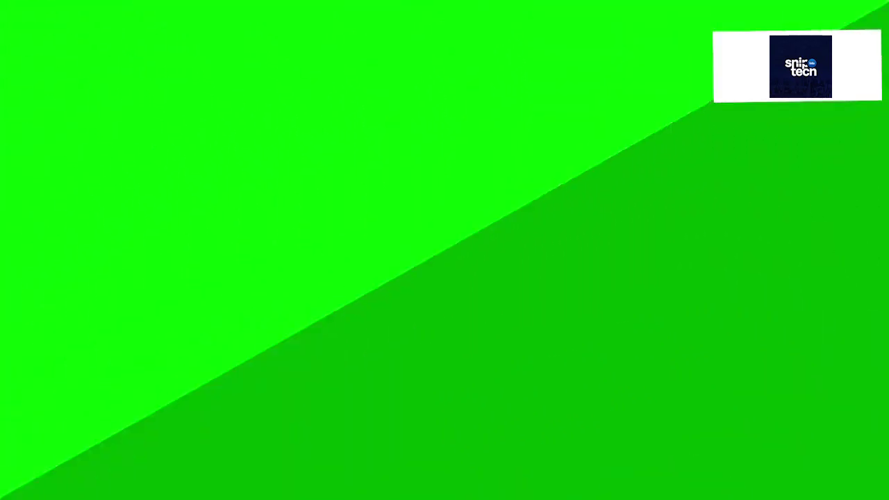
Step: Set the fundraising goal to 1000 EUR and continue to the cover photo step
click(490, 255)
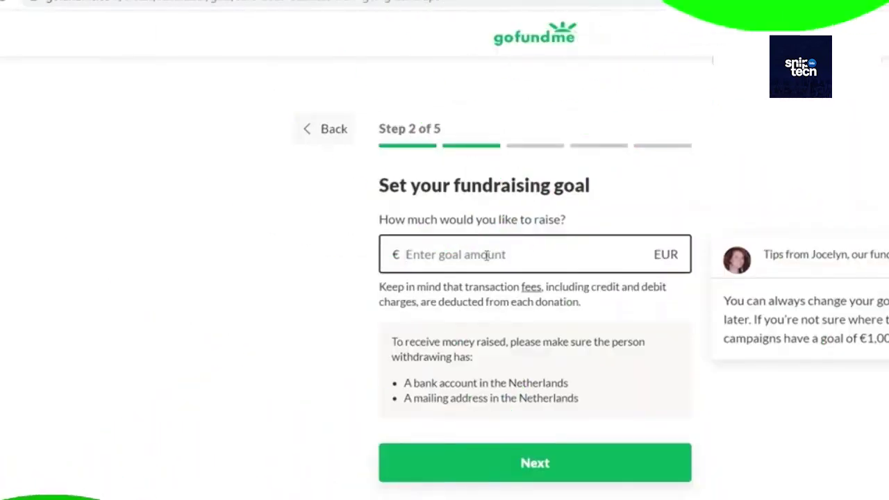
text(1000)
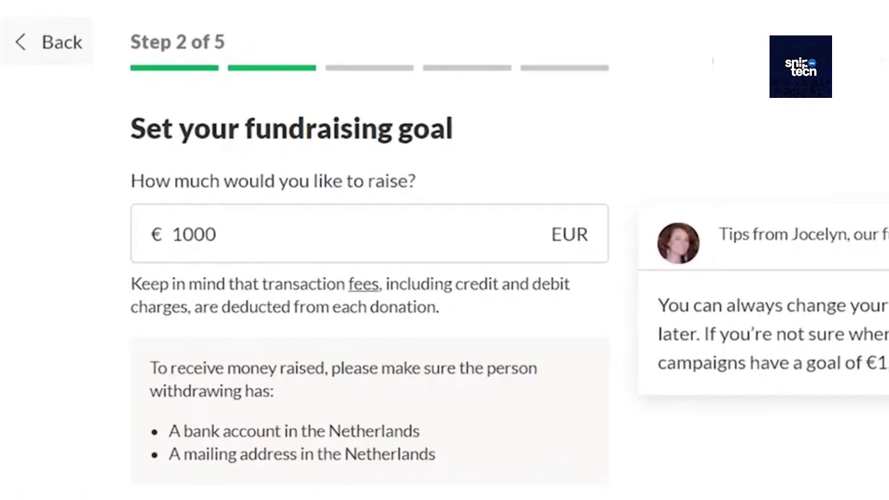
click(476, 463)
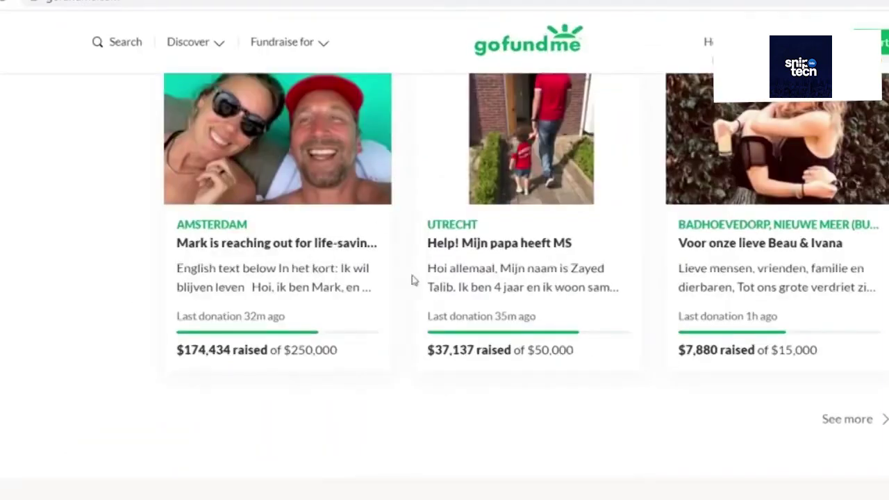
scroll(417, 302, up, 10)
scroll(419, 300, down, 10)
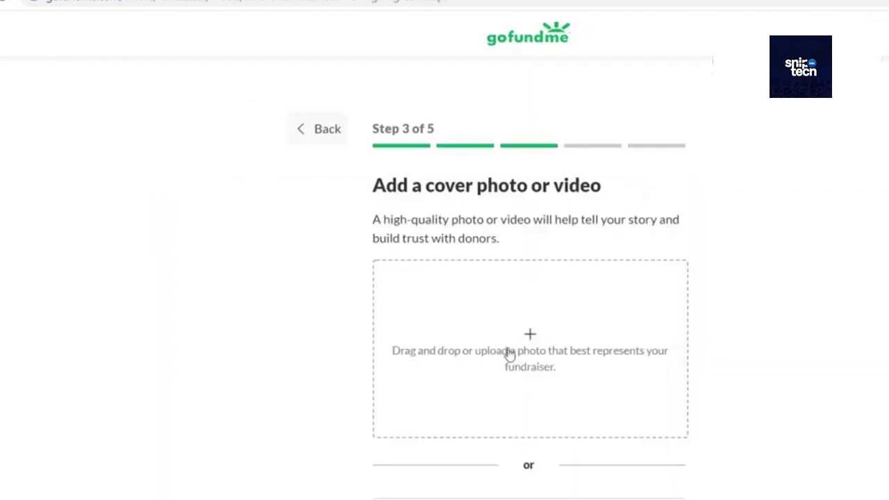
Step: Upload the image man-1246508_1920 as the fundraiser's cover photo and continue to the story step
click(583, 425)
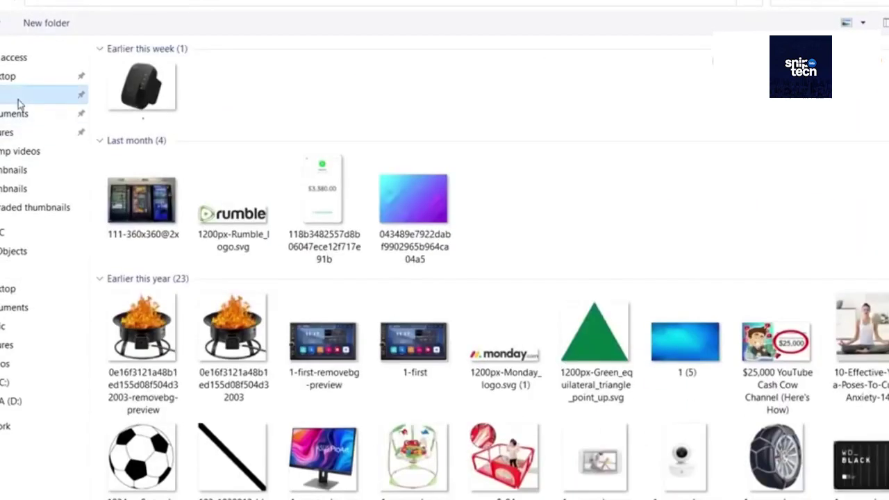
click(19, 97)
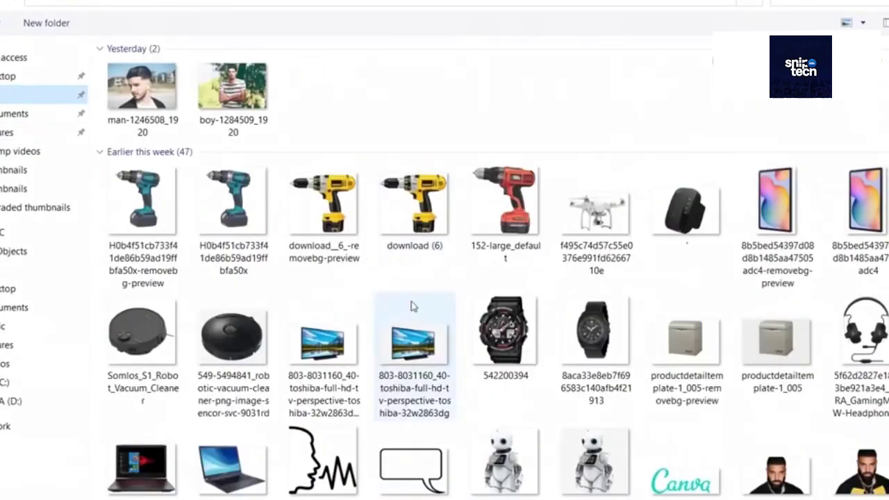
key(Return)
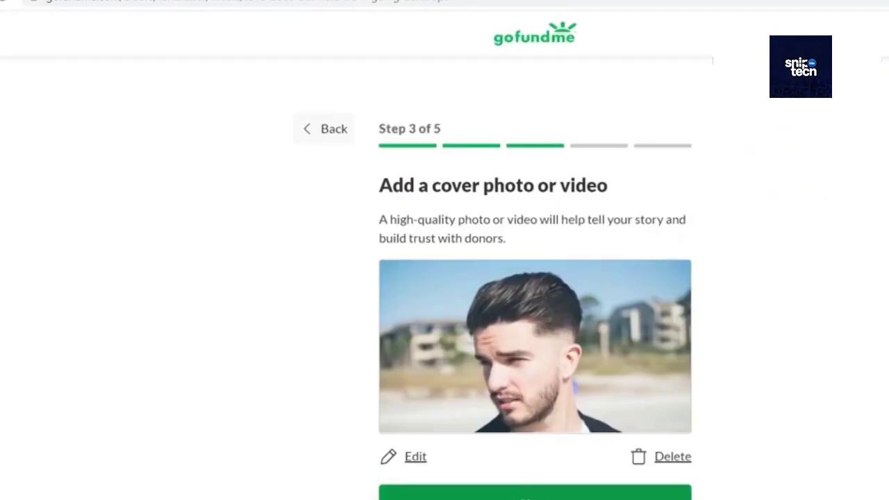
click(528, 492)
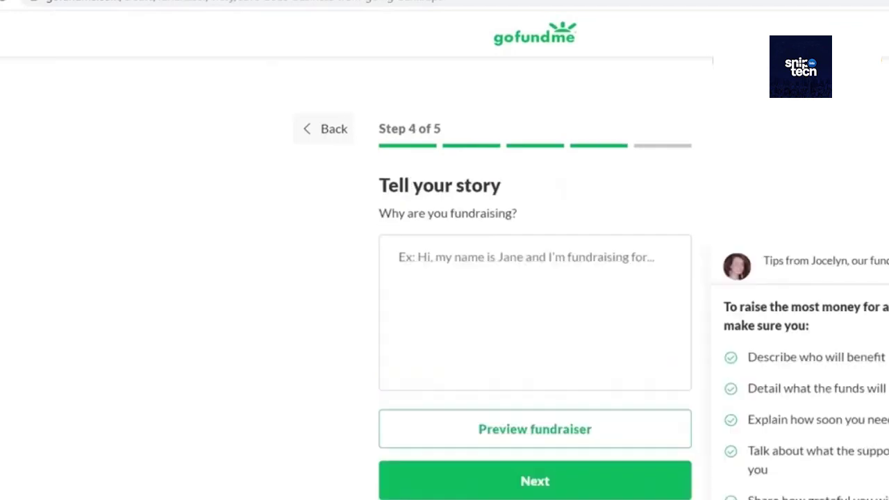
Step: Open the story editor for explaining why the money is being raised
drag(427, 170, 558, 194)
click(516, 260)
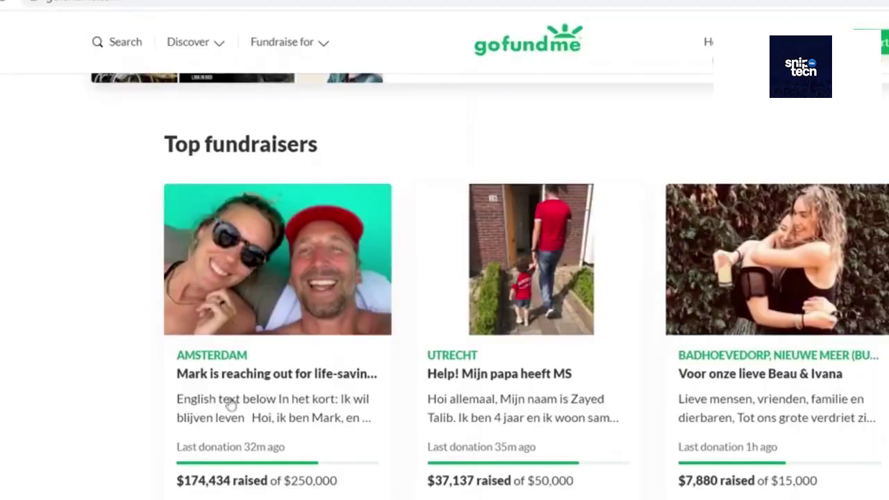
Step: Open the Amsterdam fundraiser among the top fundraisers and read its full story as an example
click(252, 396)
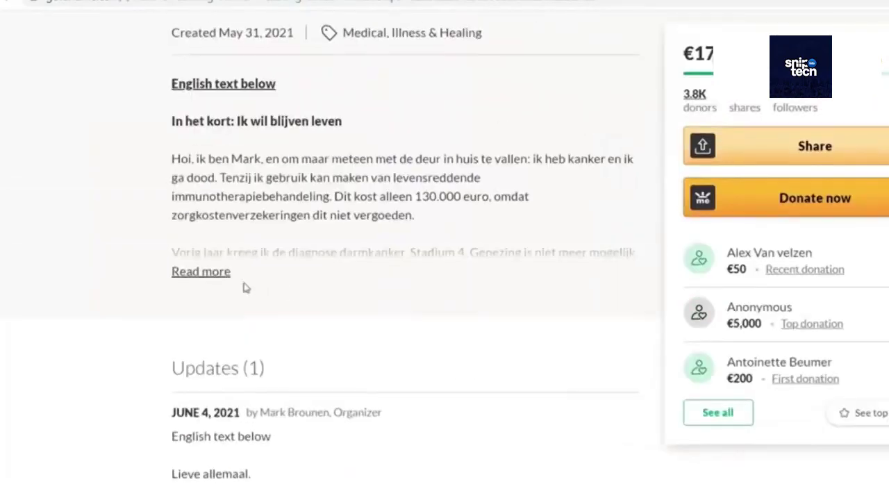
click(201, 270)
scroll(269, 208, down, 5)
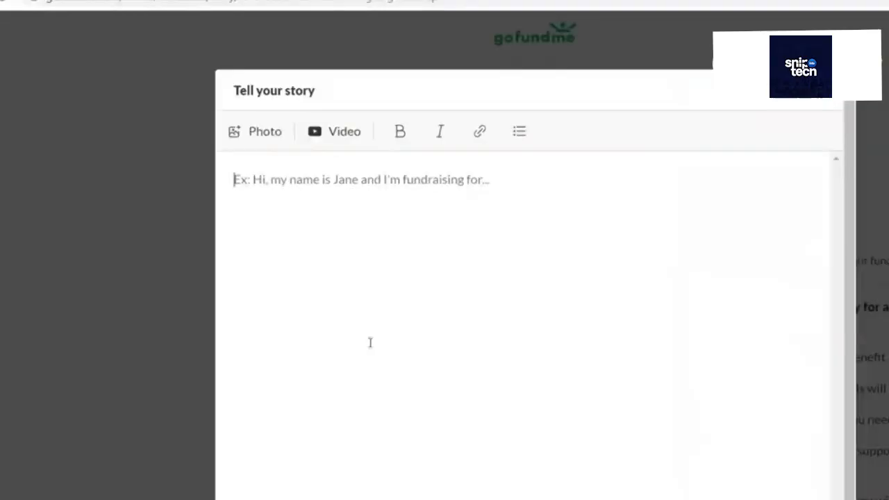
Step: Leave the story editor, finish the fundraiser setup and continue to the sharing options
key(Escape)
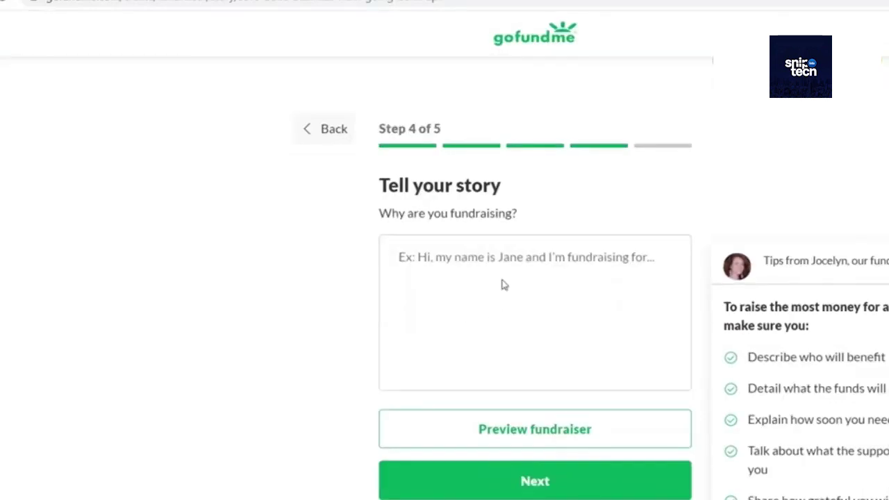
click(504, 285)
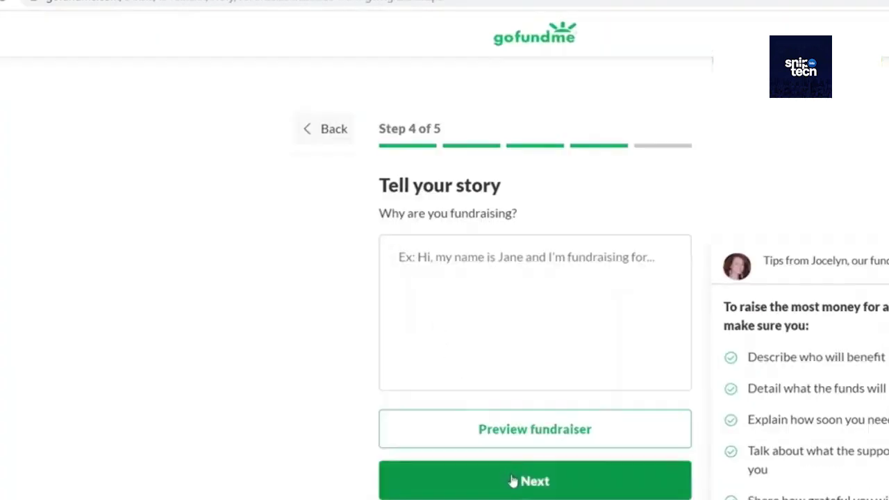
click(512, 478)
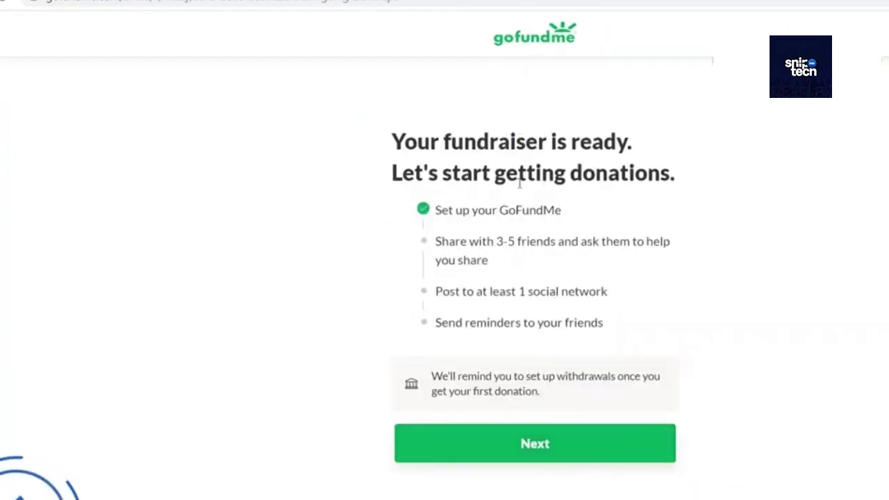
click(546, 441)
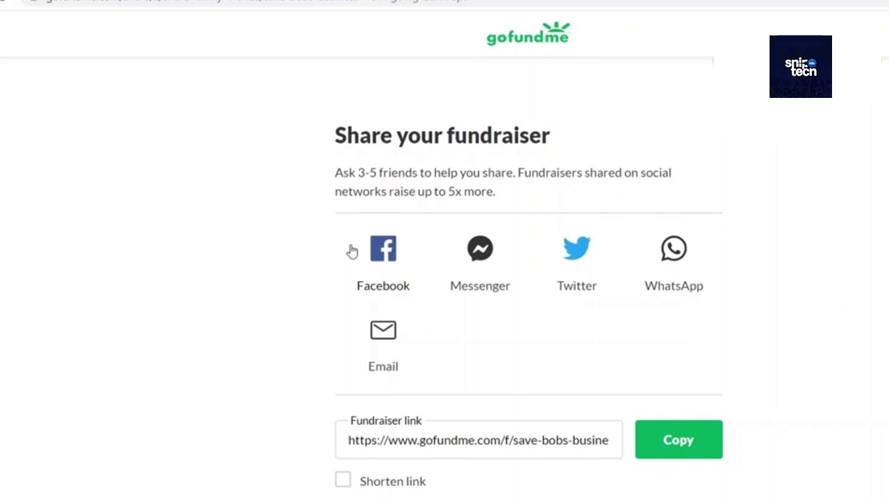
Step: Review the sharing options, skip sharing and postpone the withdrawal setup to reach the fundraiser's management page
drag(526, 173, 645, 174)
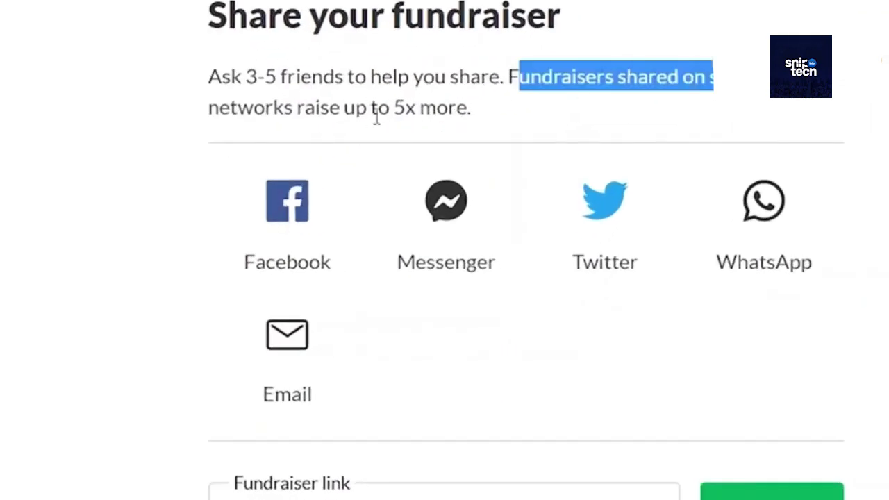
scroll(381, 122, down, 2)
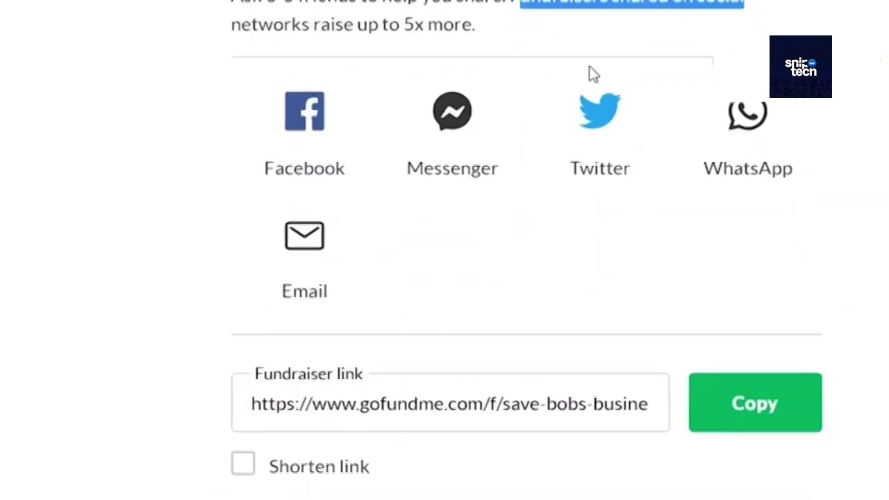
key(Escape)
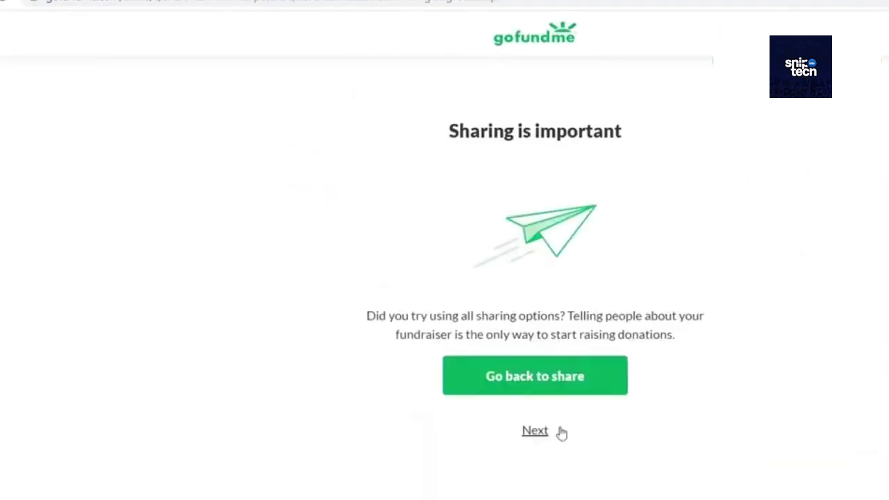
click(537, 488)
click(546, 493)
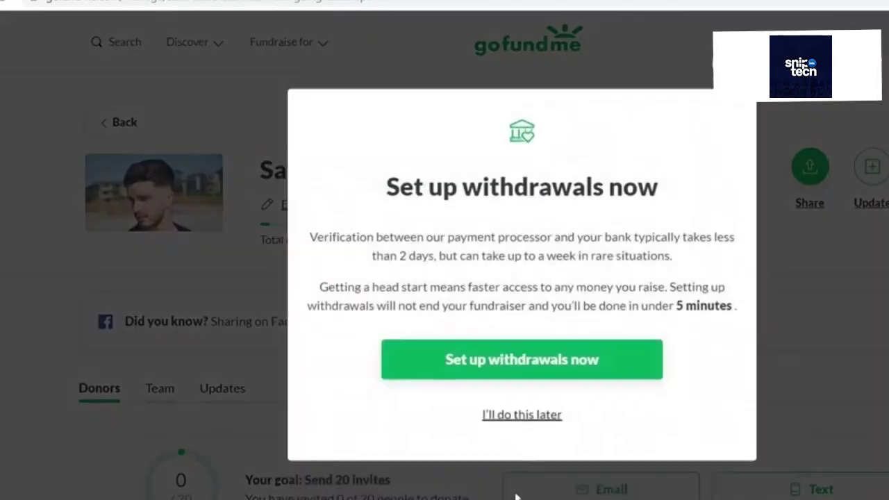
click(502, 414)
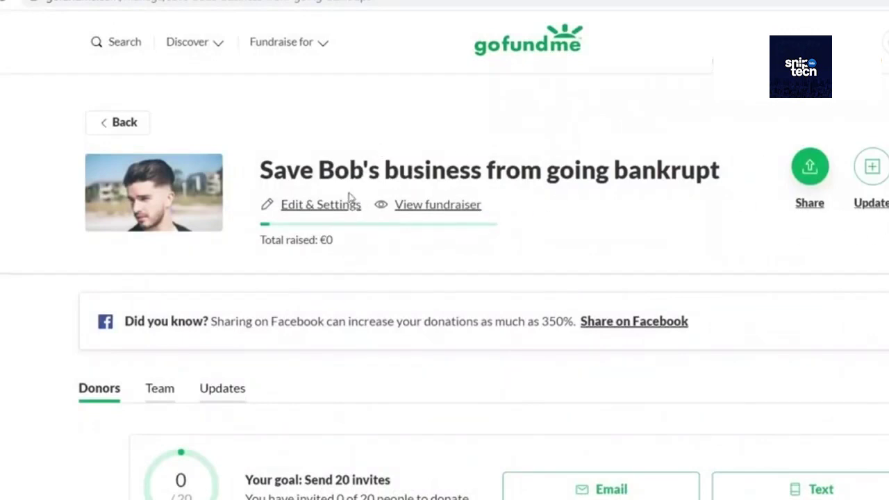
Step: View the public fundraiser page and examine its title, cover photo, goal, category and story
click(417, 206)
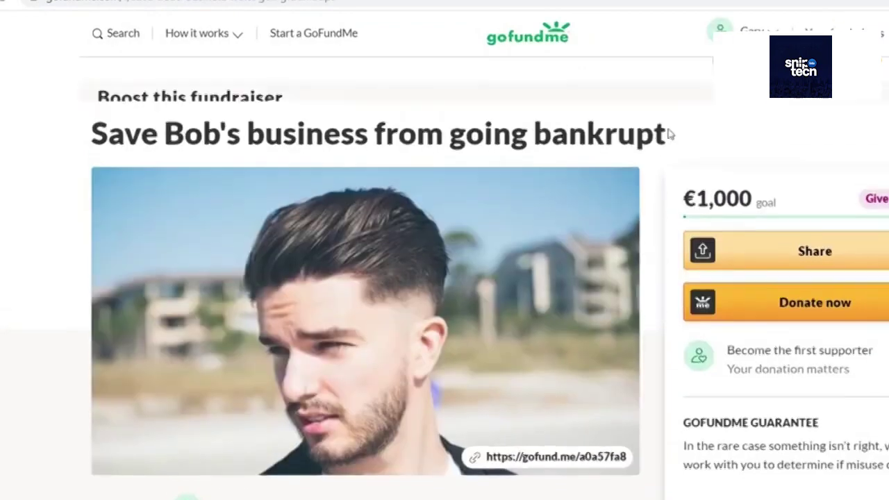
scroll(570, 292, down, 4)
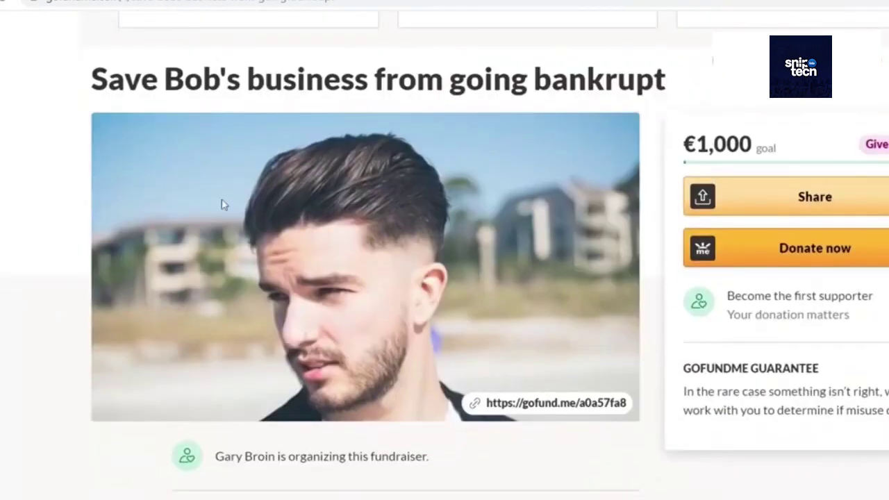
scroll(362, 278, down, 4)
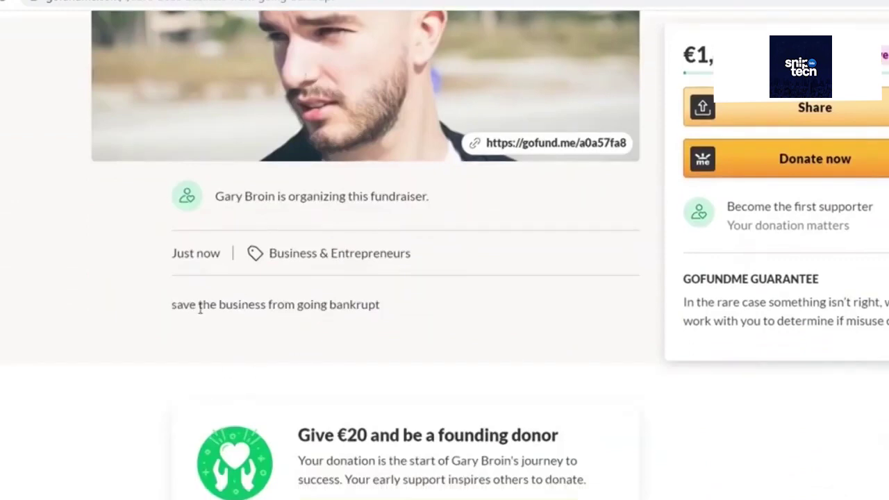
drag(209, 305, 406, 297)
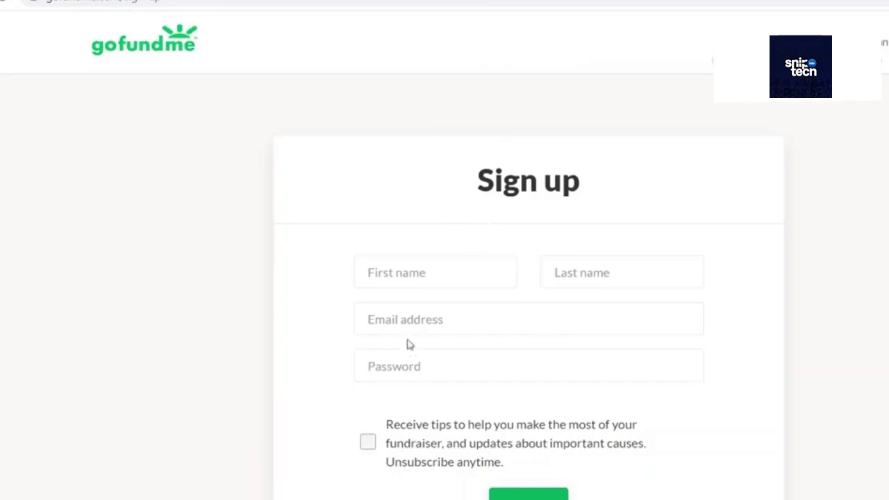
Step: Fill in the sign-up form with the first name, last name, email address and account password
click(411, 273)
click(389, 318)
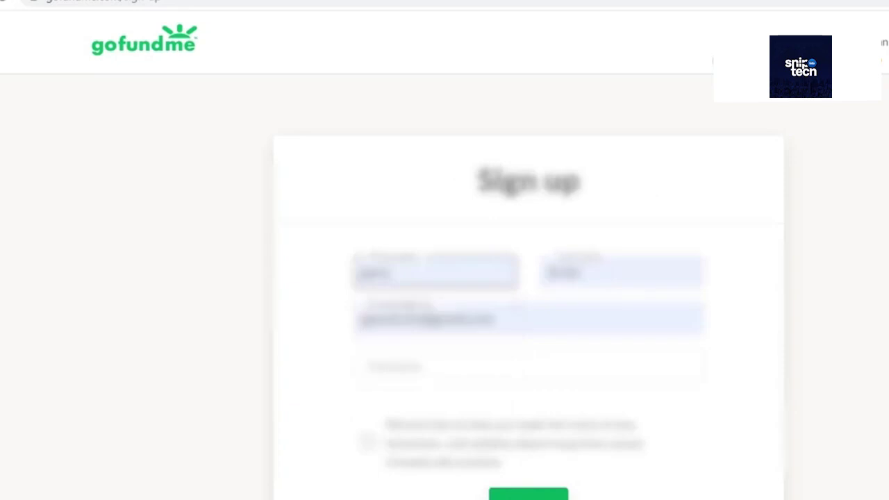
click(528, 366)
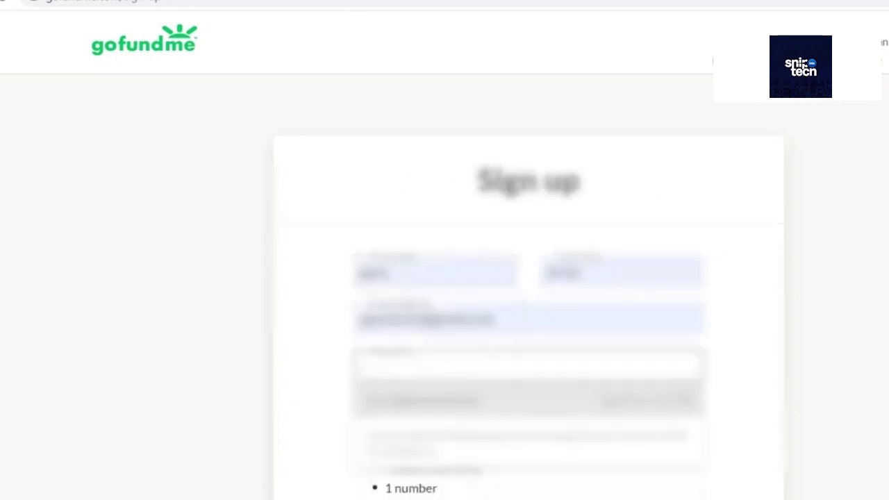
click(600, 400)
Step: Opt in to receiving fundraiser tips and updates, and submit the sign-up form
scroll(599, 398, down, 2)
click(369, 290)
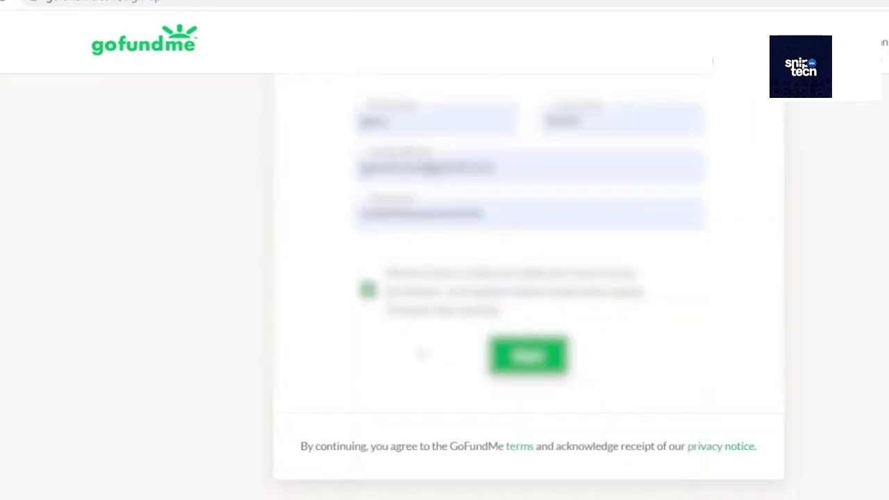
click(535, 359)
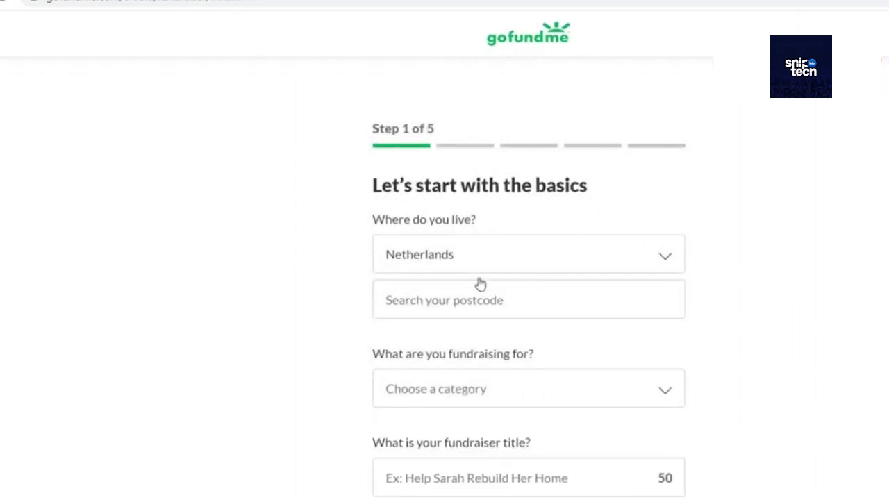
Step: Open the list of fundraising categories in the first setup step
scroll(541, 285, down, 1)
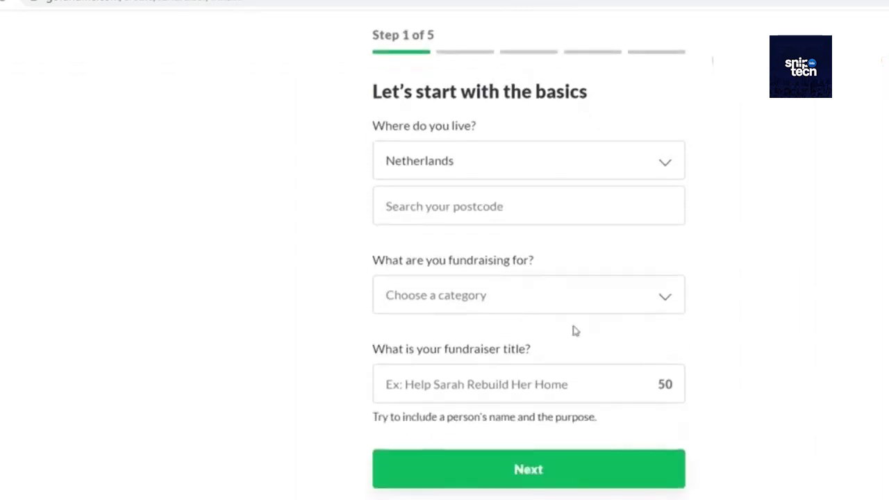
click(540, 300)
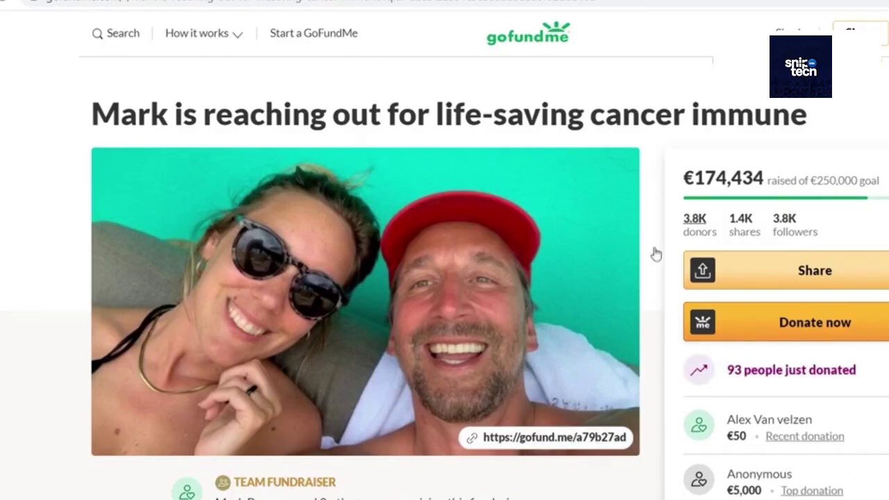
Step: Examine the amount raised on the example cancer treatment fundraiser's page
drag(688, 177, 764, 178)
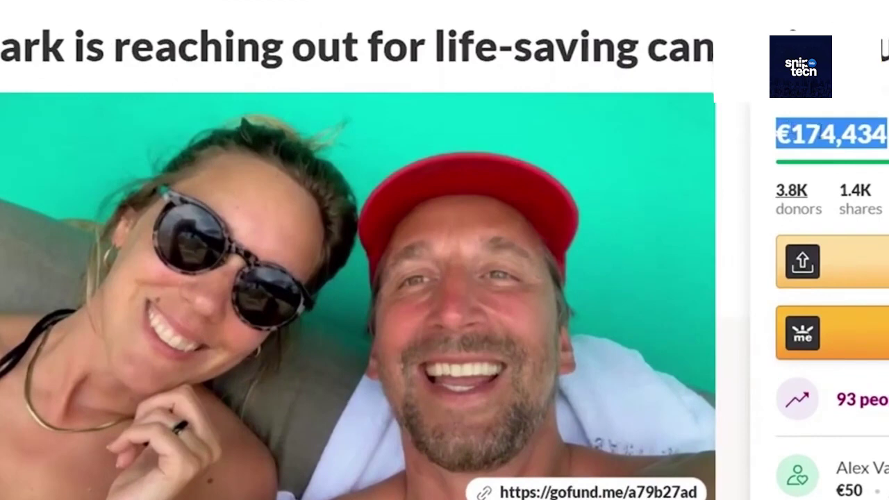
click(834, 134)
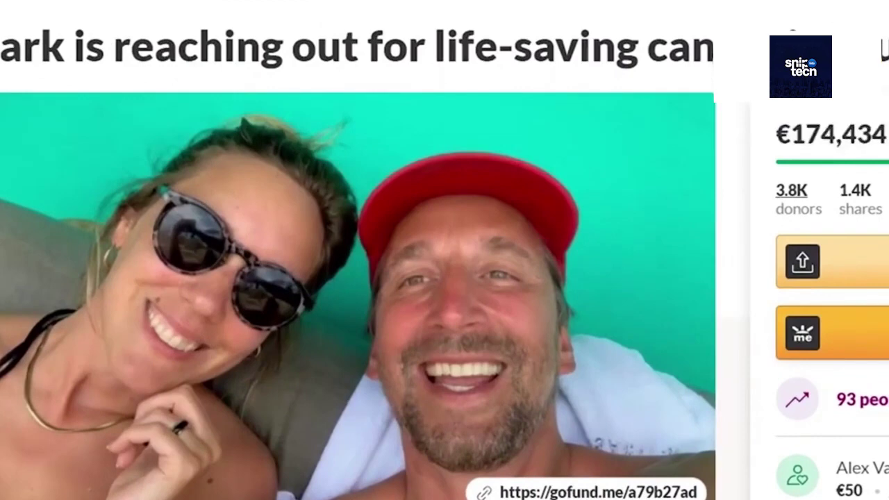